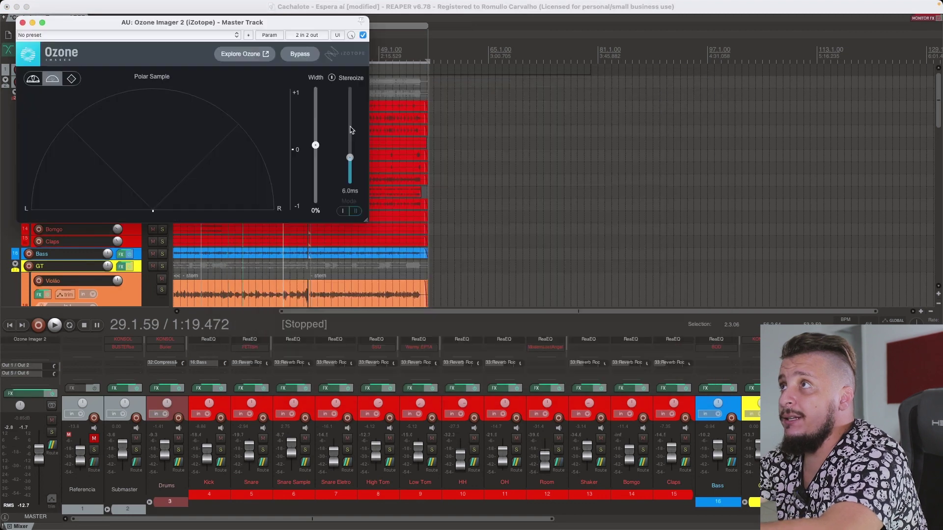
- Play the mix from early in Verso 2 and examine its stereo image in Ozone Imager's Polar Sample view
left_click_drag(222, 28, 488, 152)
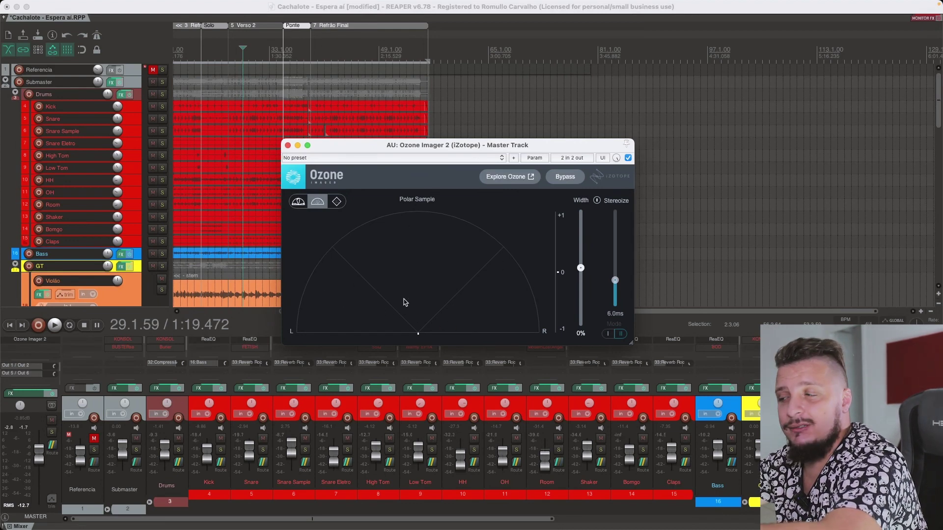
left_click(244, 53)
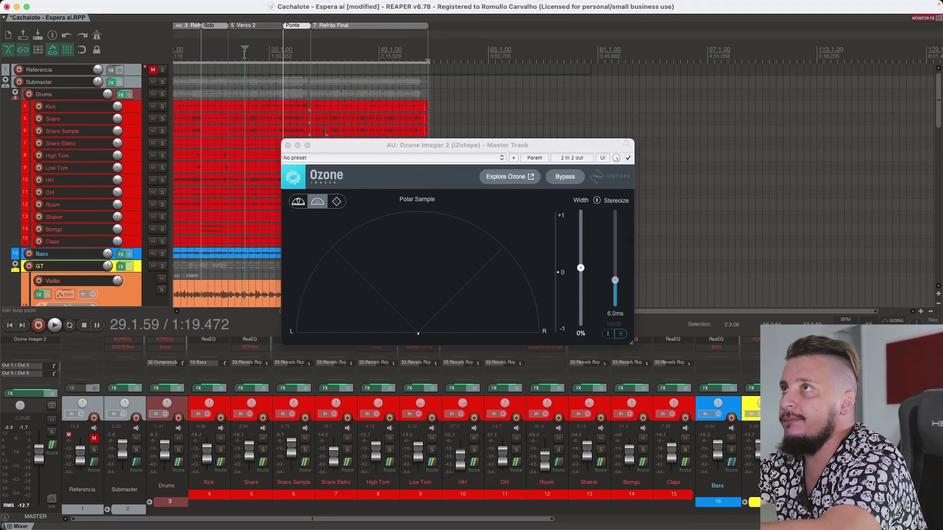
key("space")
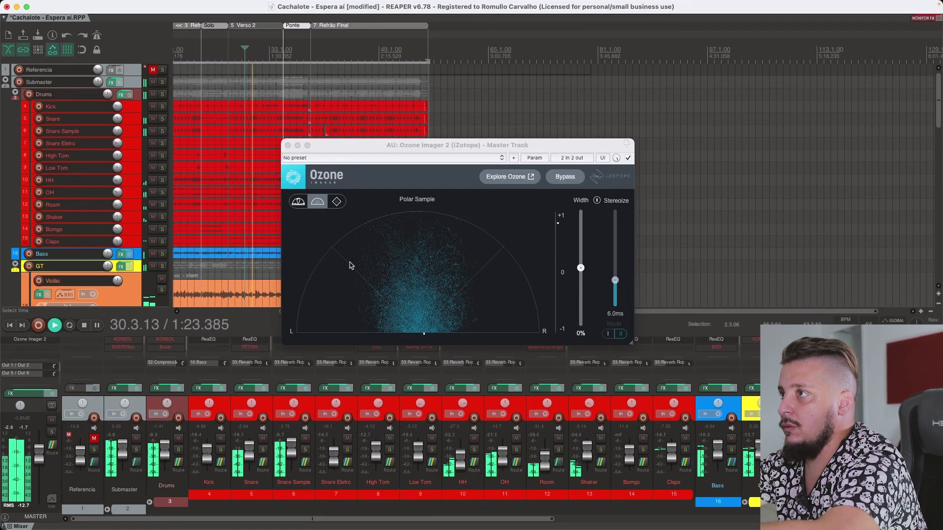
key("space")
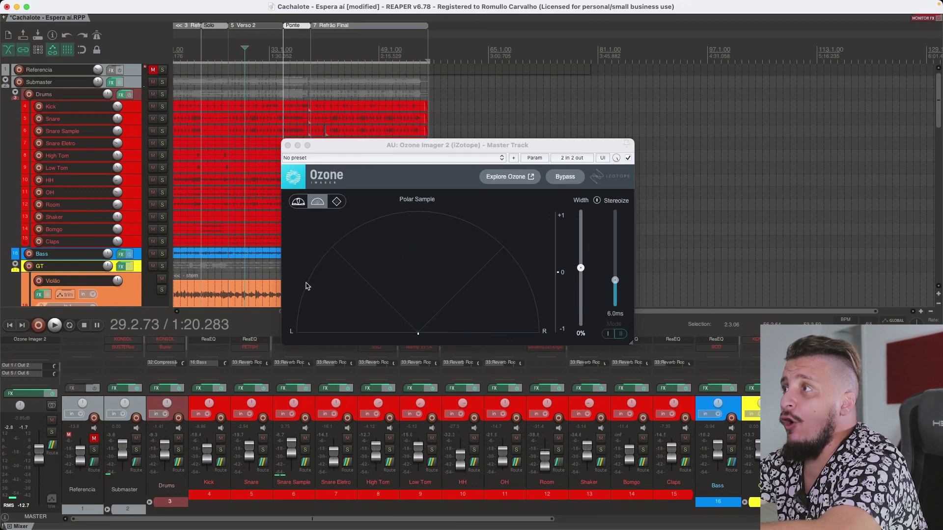
- Switch Ozone Imager to the Polar Level view and examine the stereo image during playback
left_click(293, 204)
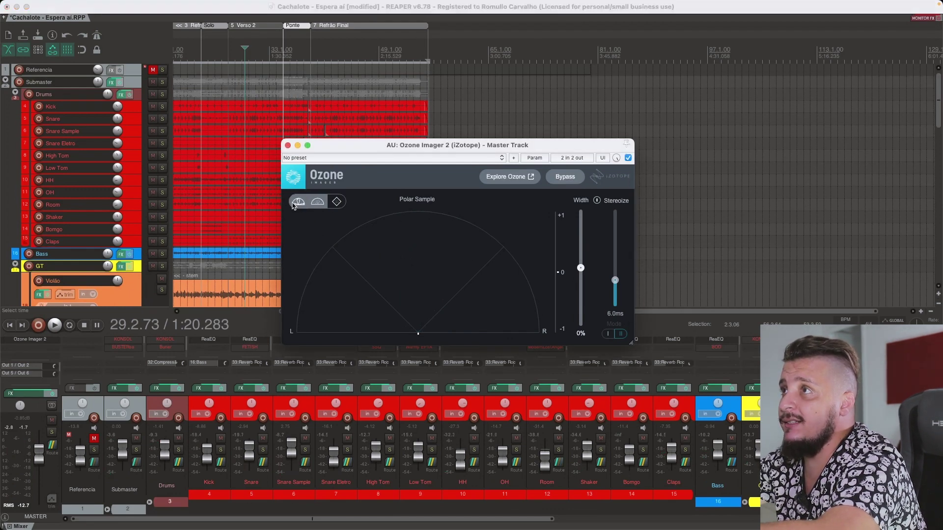
key("space")
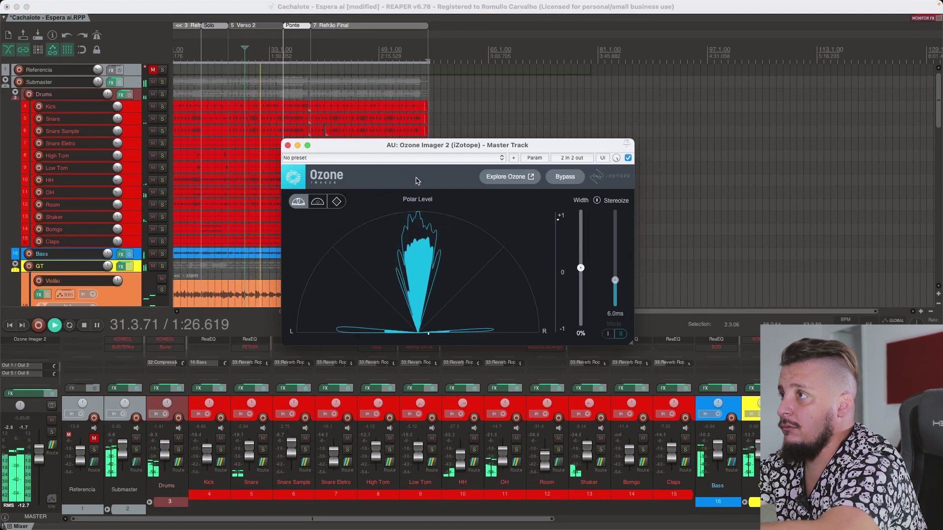
key("space")
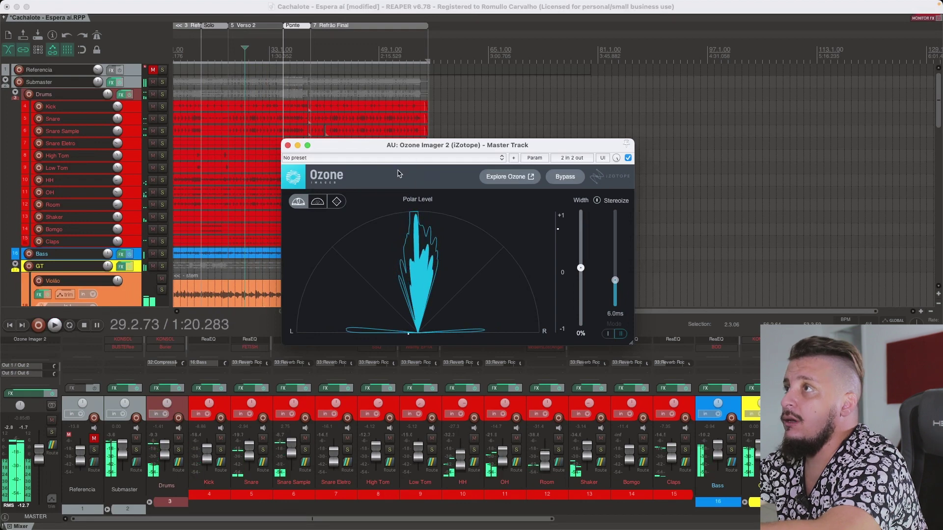
- Switch Ozone Imager to the Lissajous view and examine the stereo image during playback
left_click(337, 201)
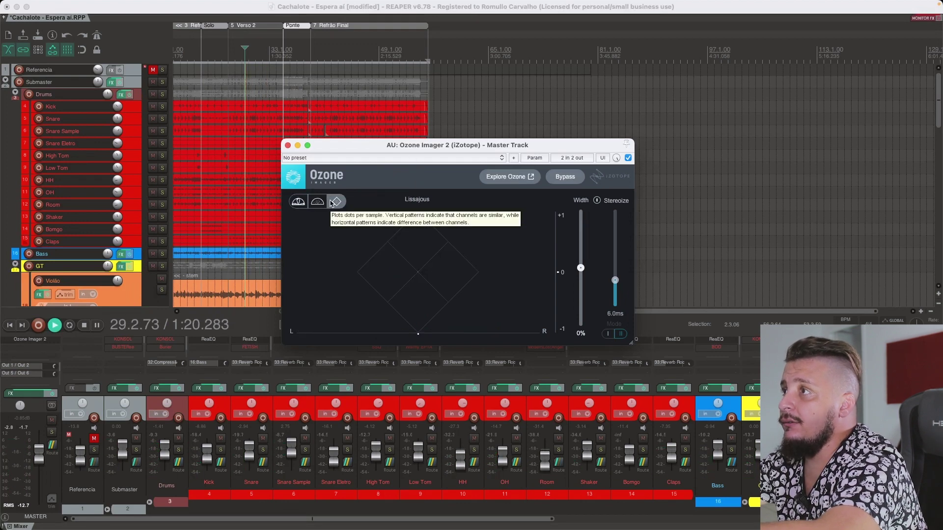
key("space")
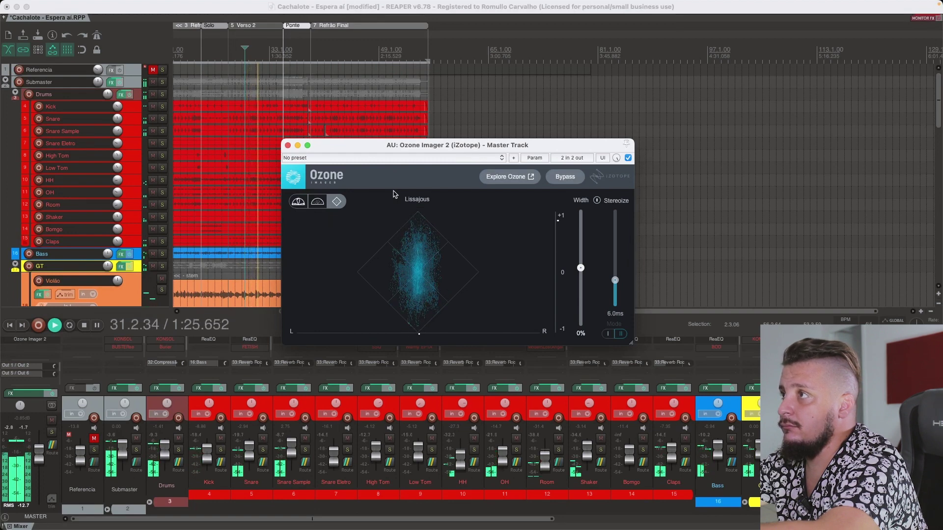
key("space")
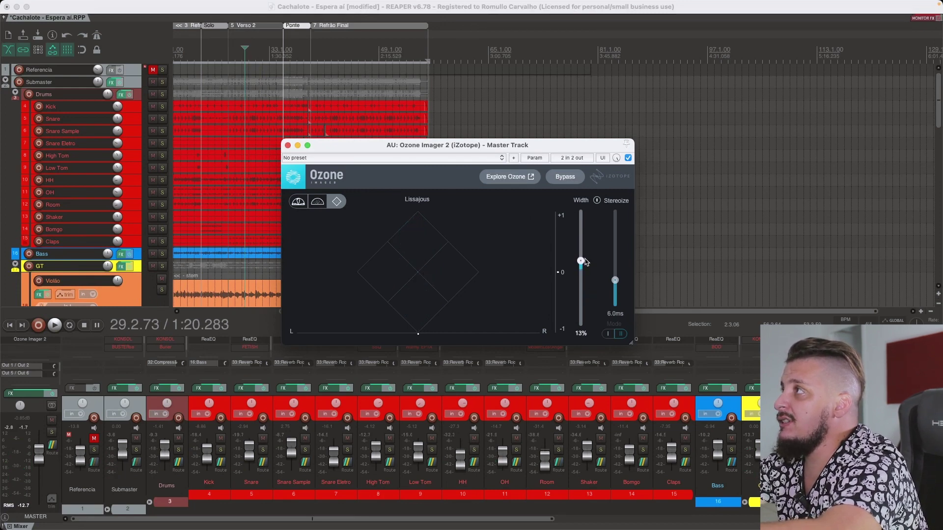
- Raise Ozone Imager's Width to 76% on the master track while listening to the mix
key("space")
left_click_drag(581, 271, 591, 226)
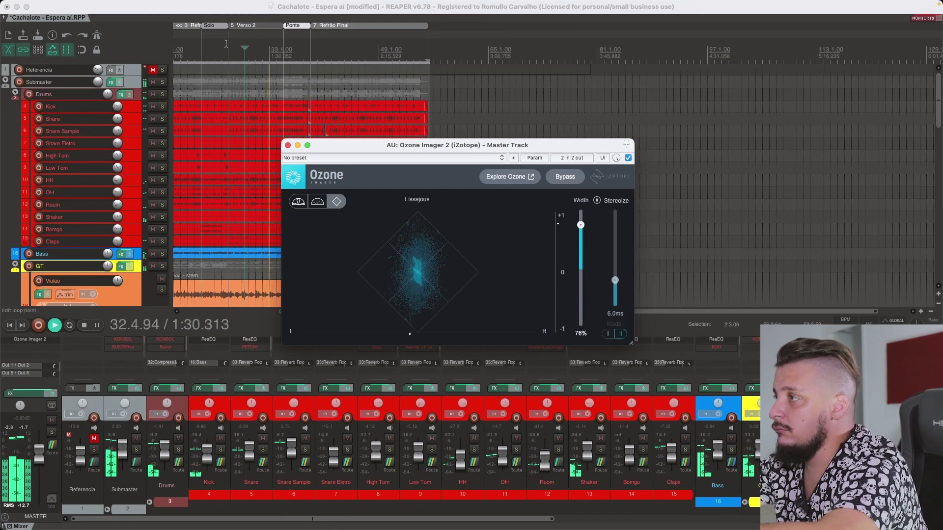
key("space")
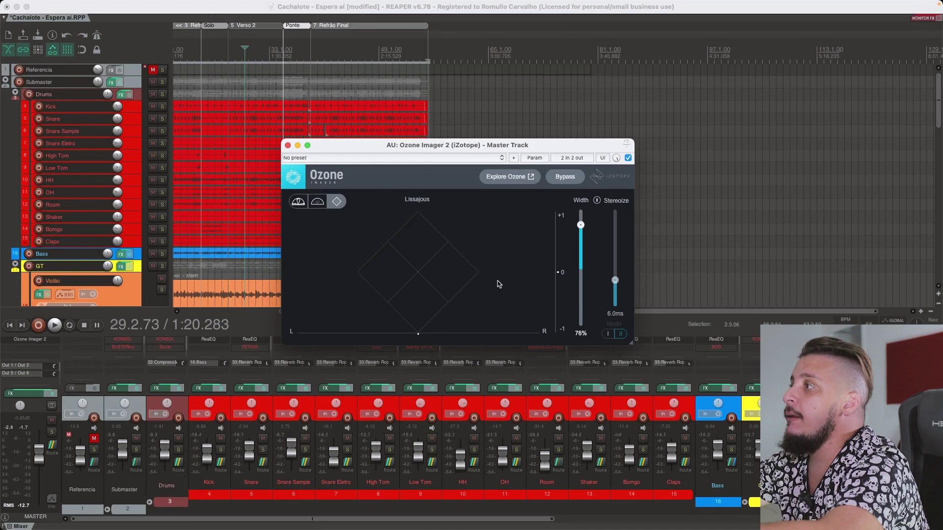
- Play the mix with Ozone Imager bypassed and then re-enabled to compare the widening effect
left_click(570, 180)
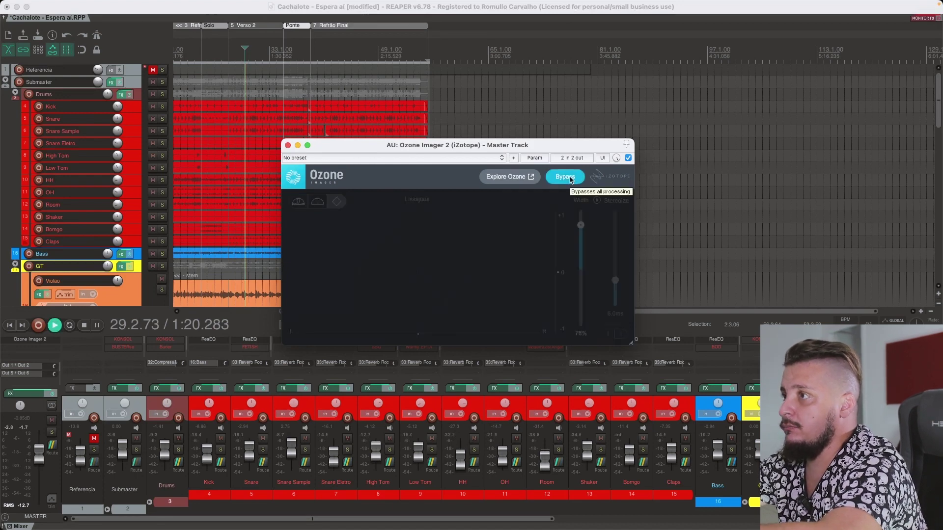
key("space")
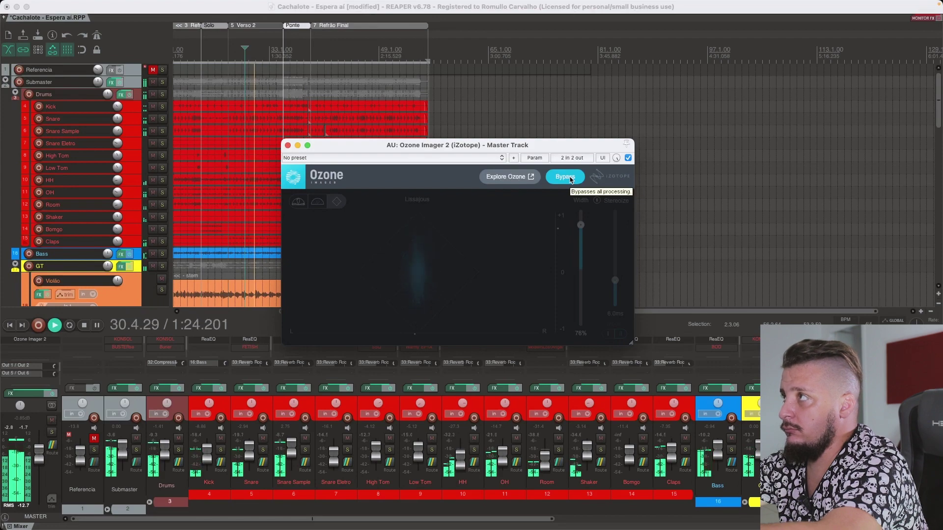
left_click(570, 179)
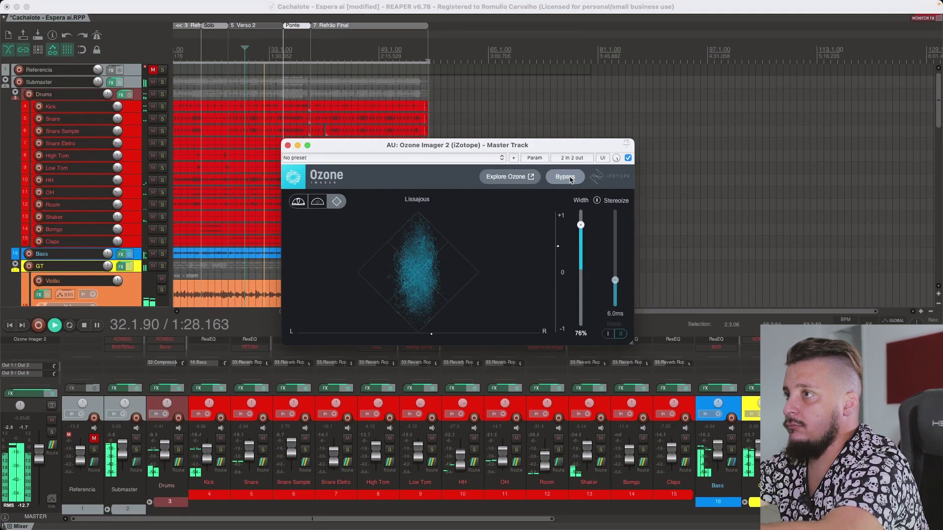
key("space")
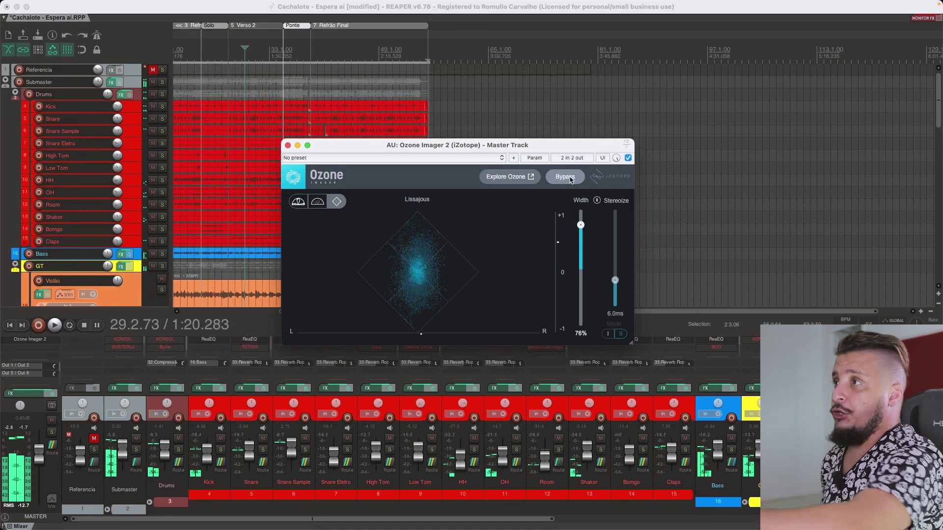
- Close the Ozone Imager 2 window and remove the effect from the master track
left_click(288, 145)
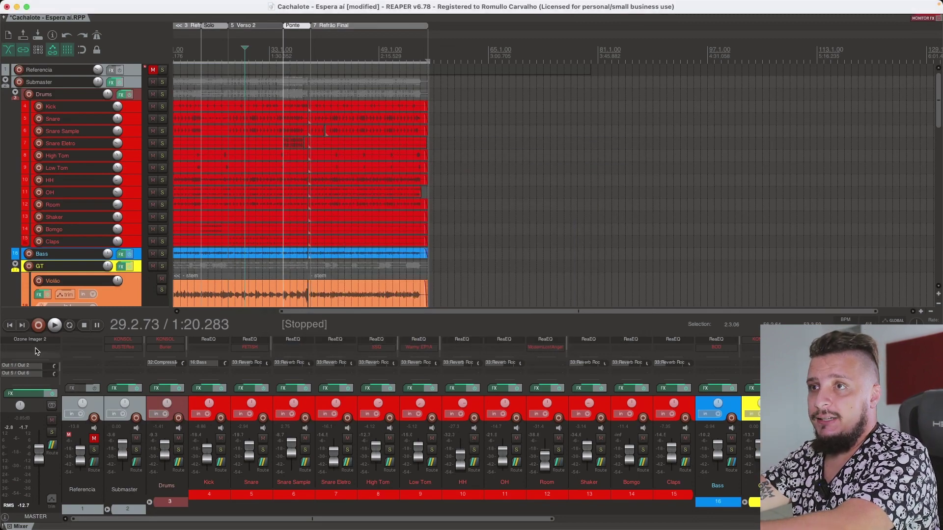
left_click(35, 340, "alt")
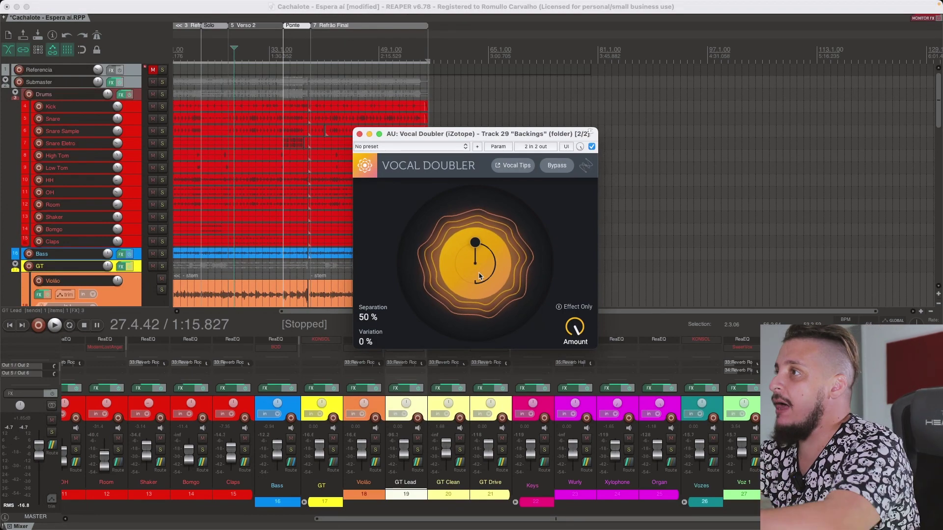
- Set Vocal Doubler on the Backings folder to 88% Separation and 68% Variation while auditioning it
left_click(590, 131)
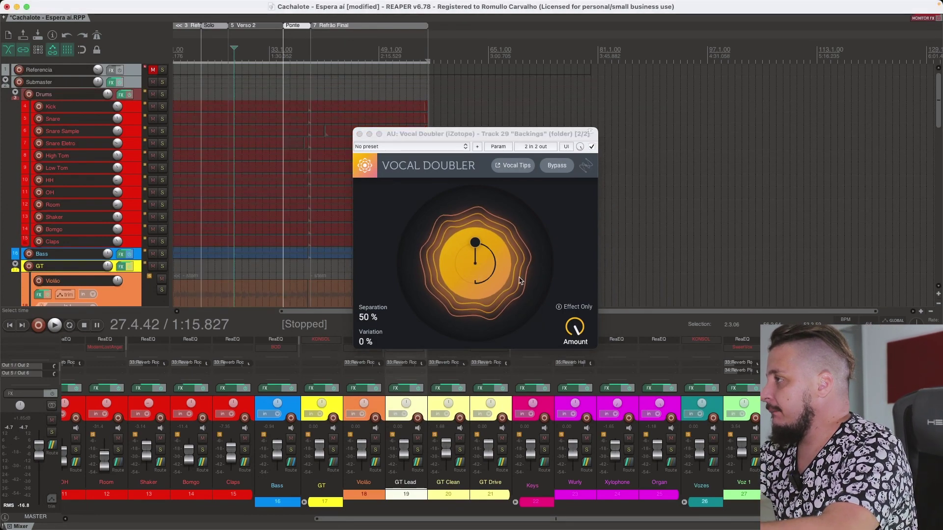
left_click_drag(475, 248, 475, 248)
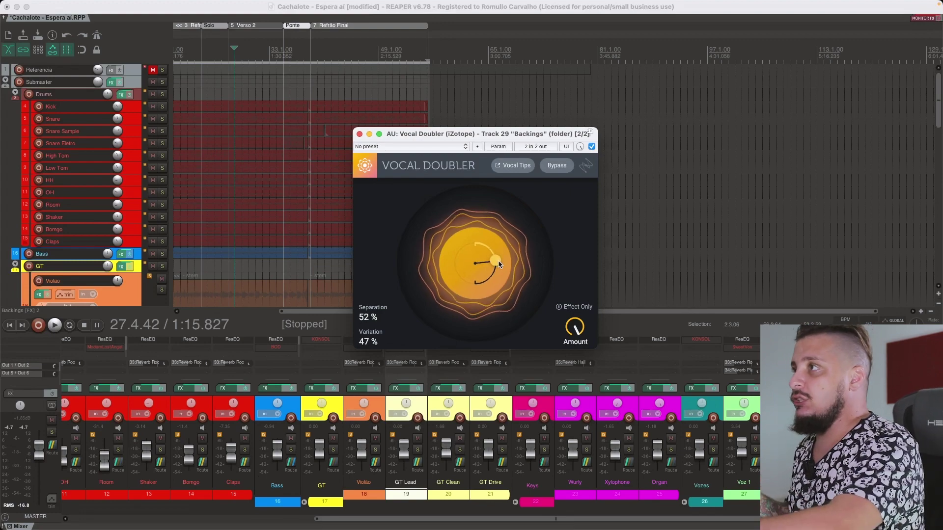
key("space")
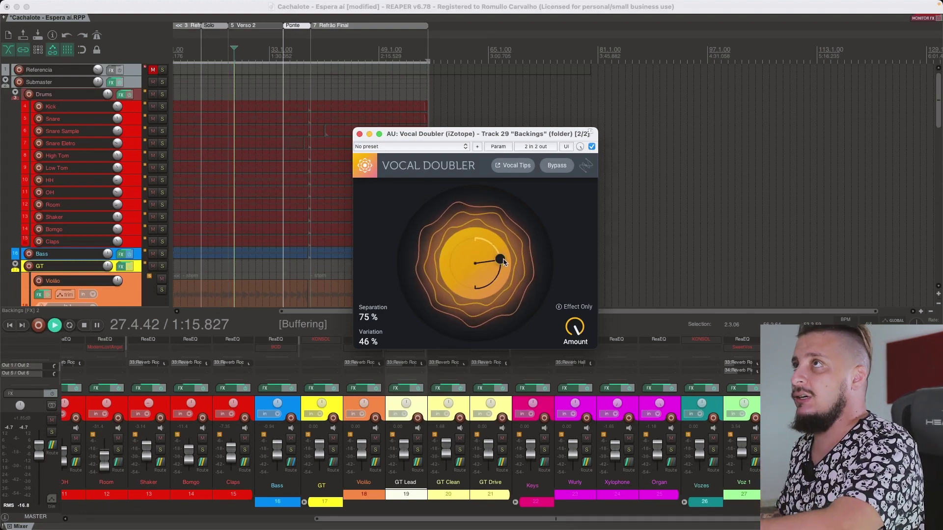
left_click_drag(501, 261, 502, 284)
key("space")
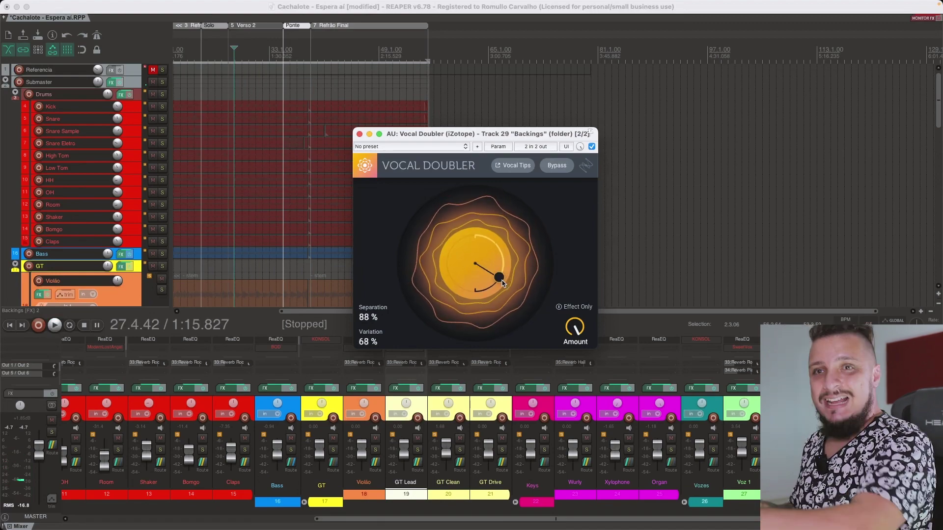
- Compare the soloed Backings with Vocal Doubler disabled and re-enabled during playback
left_click(593, 147)
key("space")
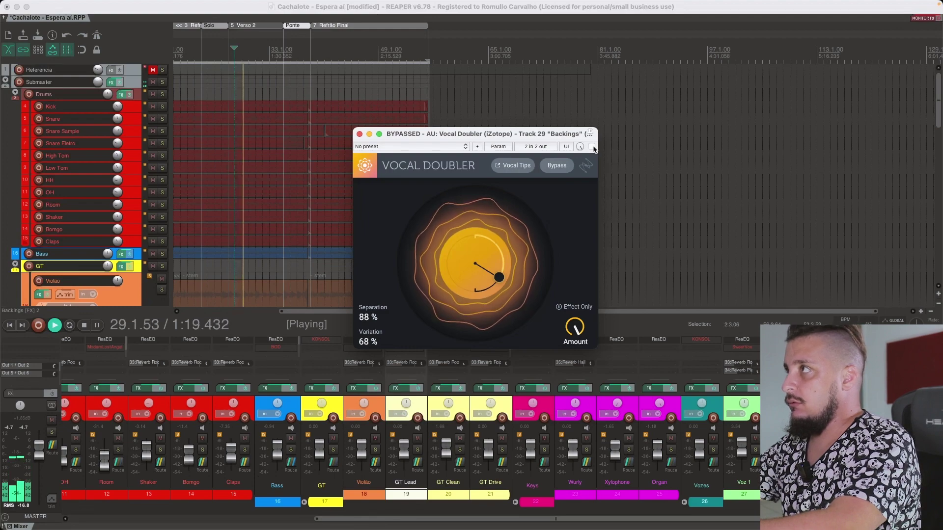
left_click(593, 147)
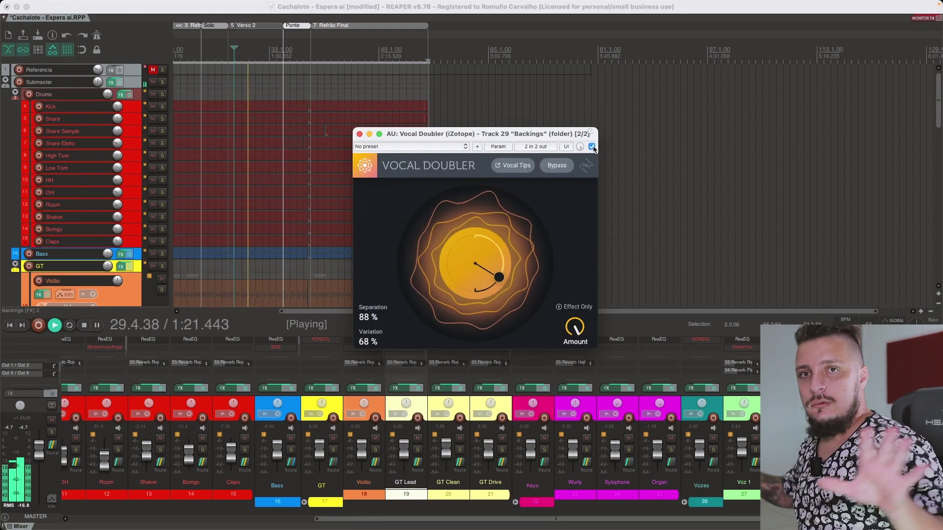
key("space")
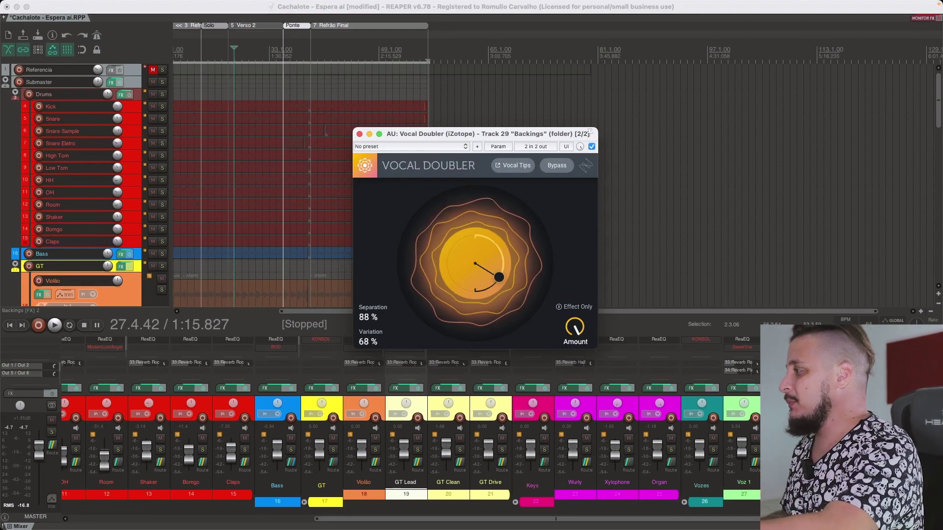
- Set Vocal Doubler to 100% Separation and 67% Variation while playing the full mix, then close its window
key("space")
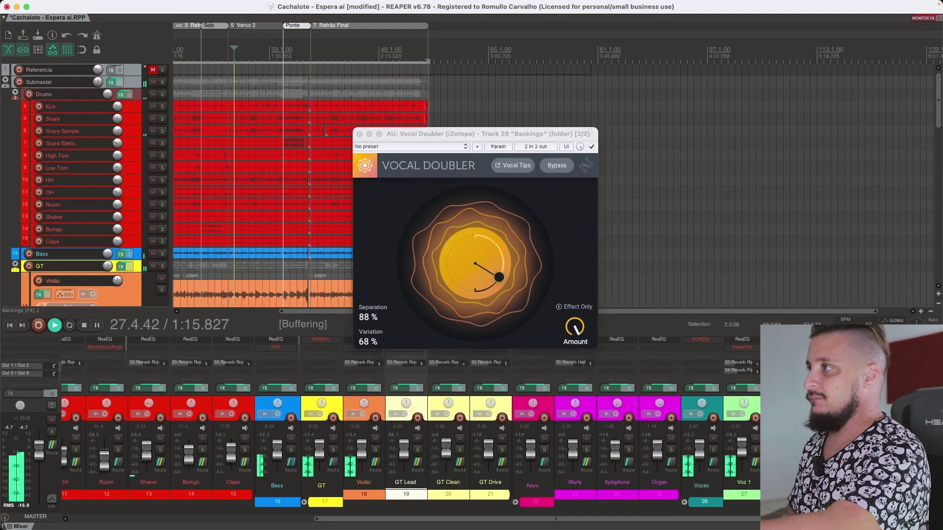
left_click_drag(498, 277, 507, 287)
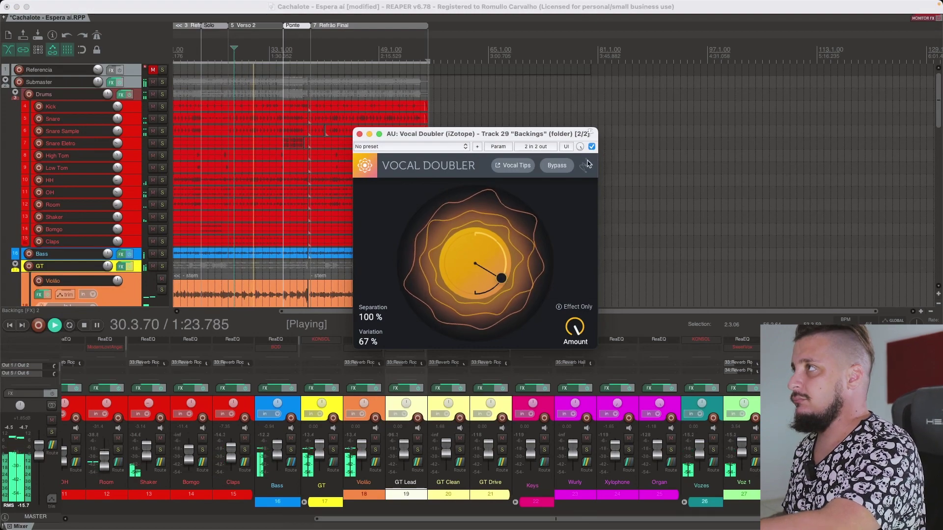
key("space")
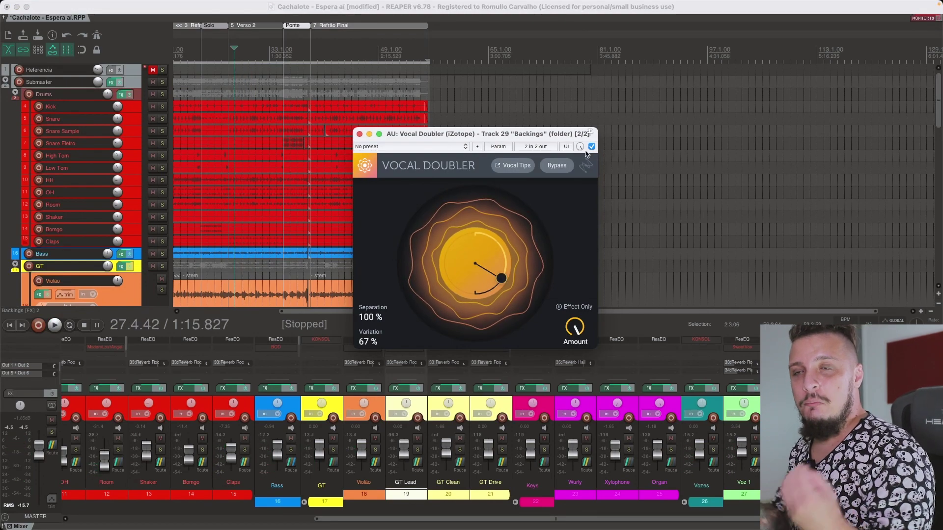
left_click(359, 134)
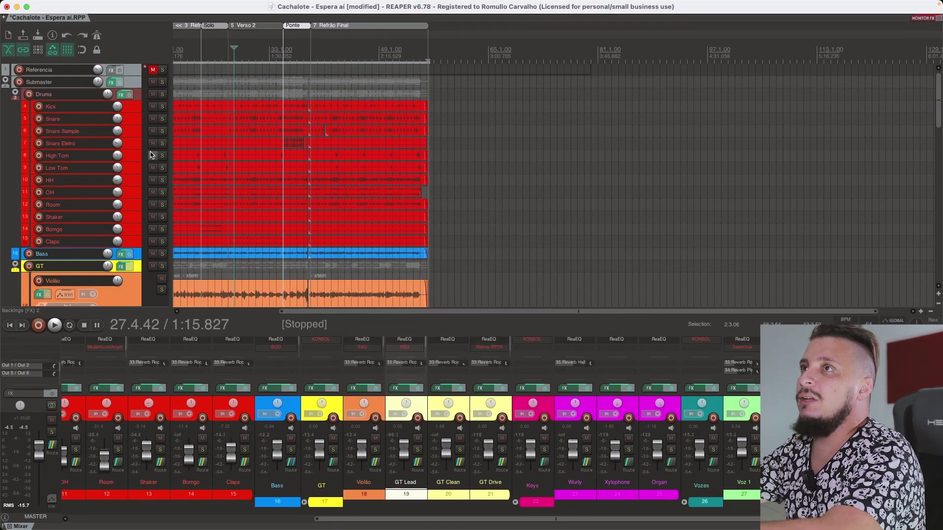
- Add the iZotope Vinyl effect to the Submaster track
left_click(130, 87)
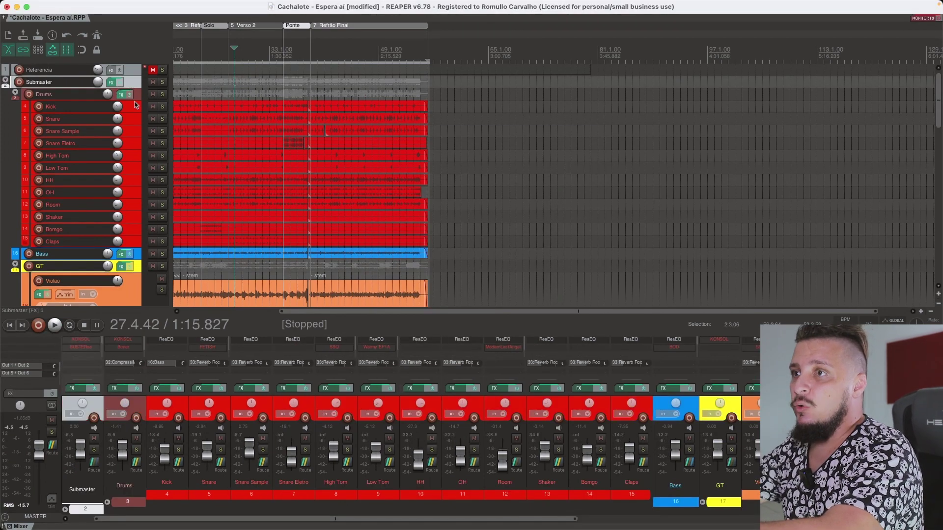
scroll(81, 349, "up", 2)
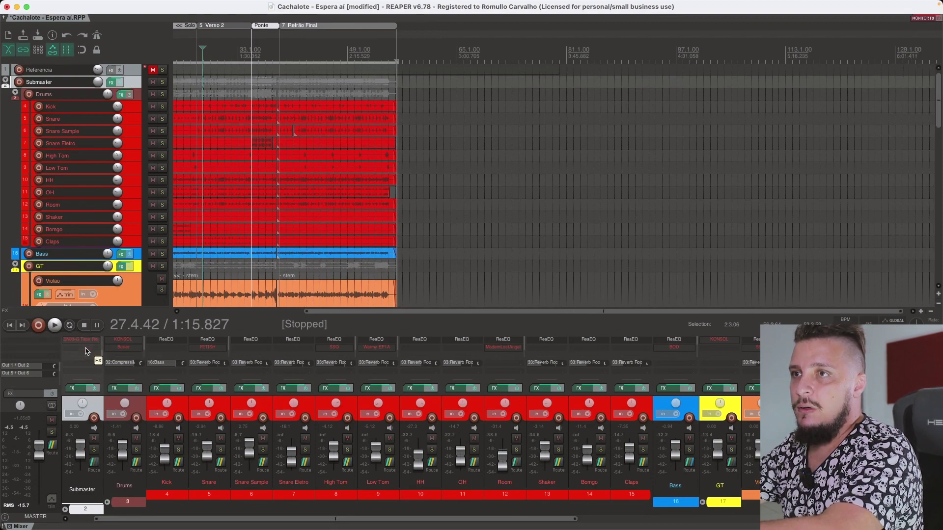
double_click(85, 351)
type("viny")
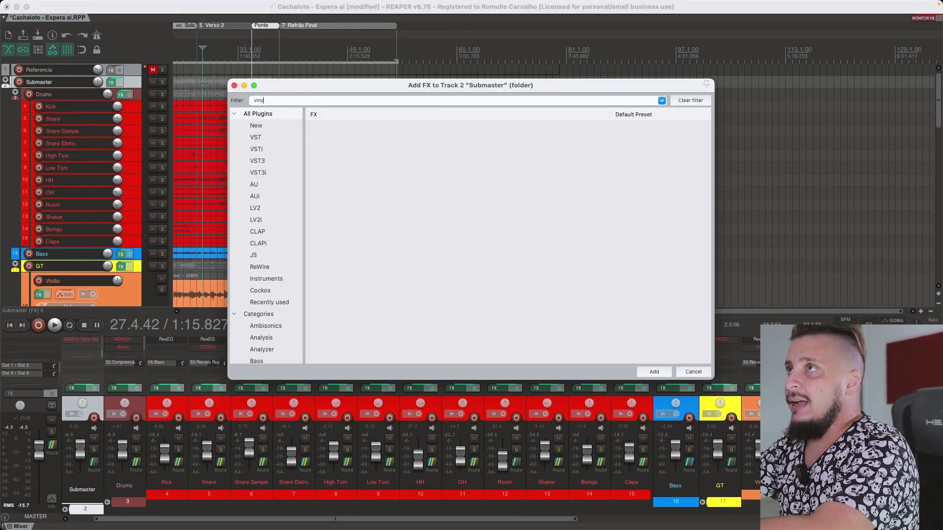
double_click(345, 129)
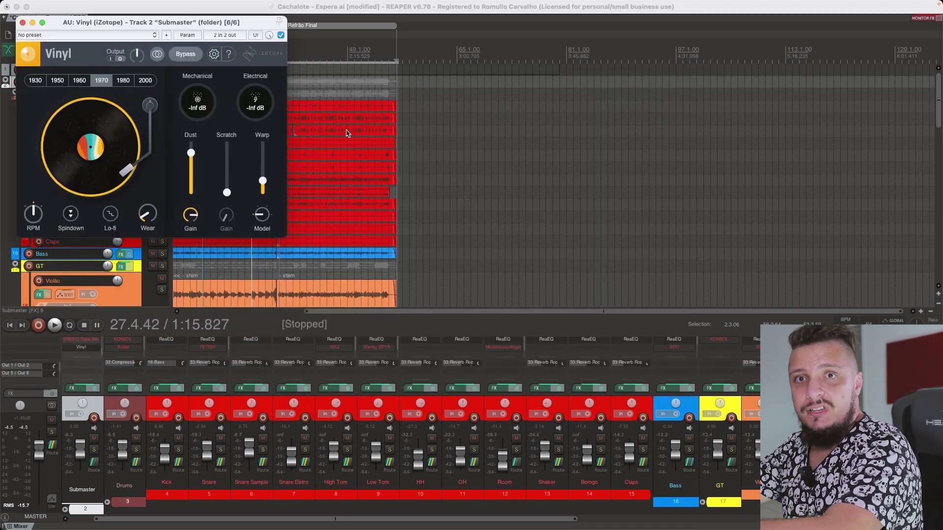
- Move the Vinyl window clear of the track list and lower its Dust amount to the minimum
left_click_drag(181, 59, 475, 95)
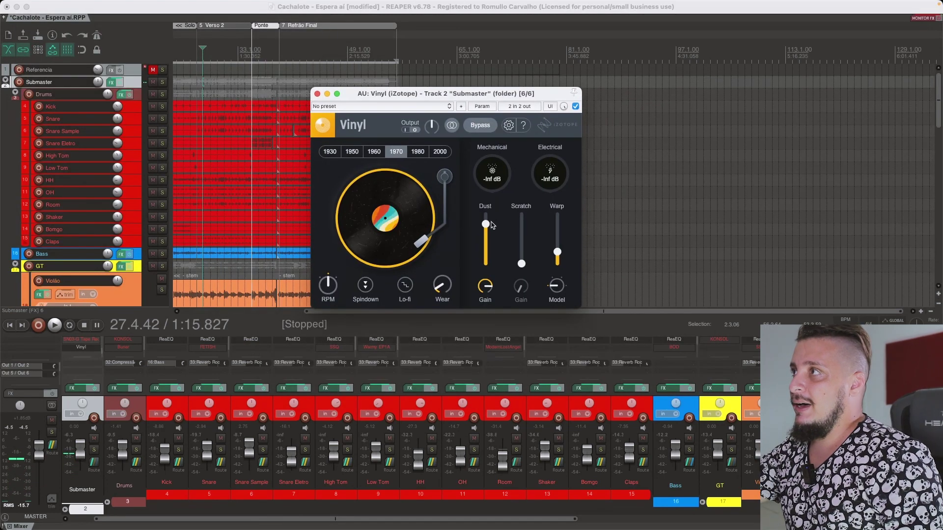
left_click_drag(486, 224, 487, 265)
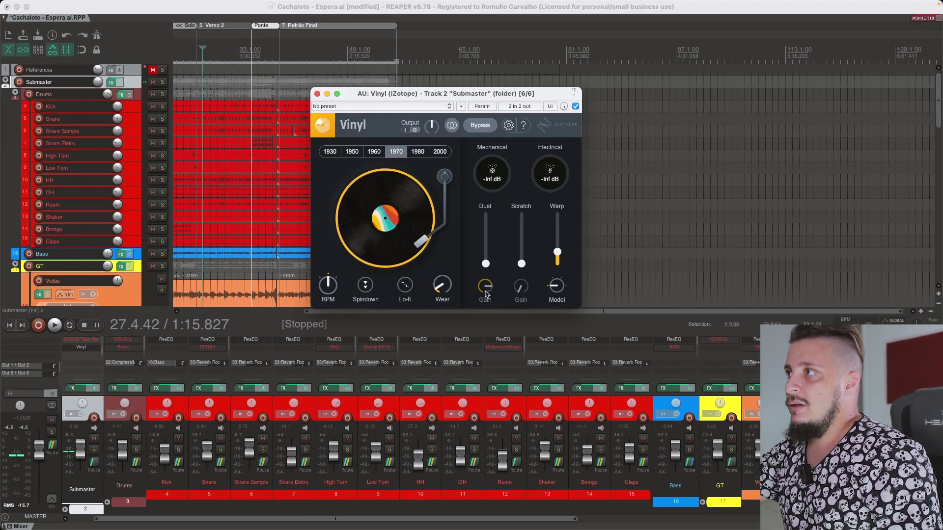
- Raise Vinyl's Warp amount slightly, then audition a raised Scratch amount during playback and return Scratch to the minimum before stopping
mouse_move(557, 254)
left_mouse_down()
mouse_move(557, 212)
mouse_move(557, 247)
left_mouse_up()
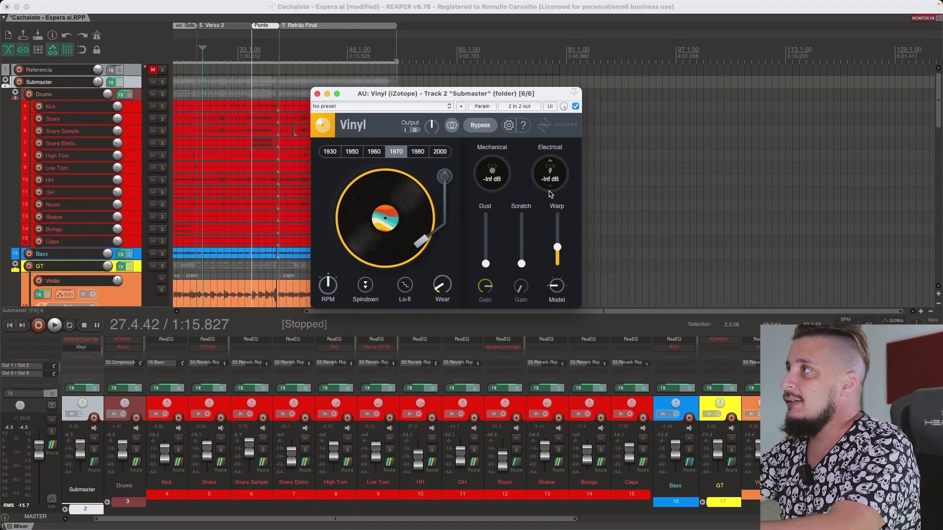
key("space")
left_click_drag(522, 265, 522, 229)
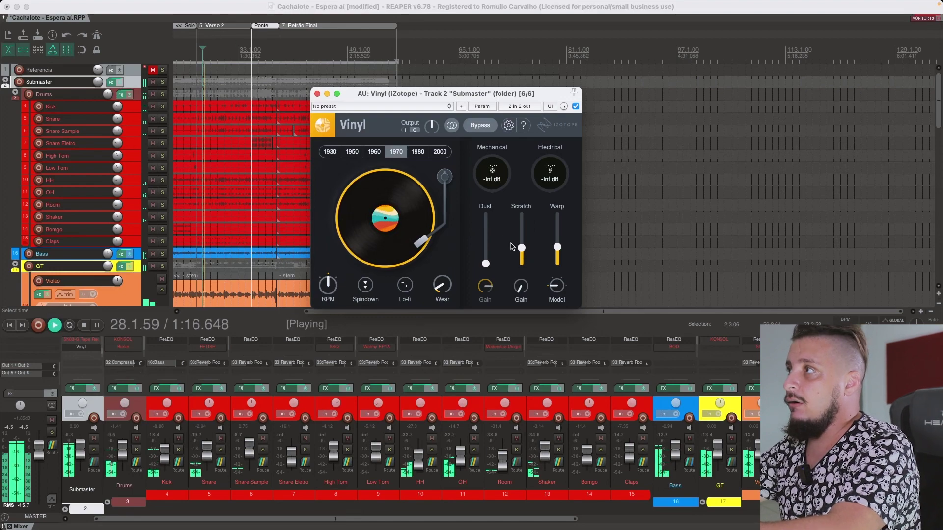
mouse_move(522, 293)
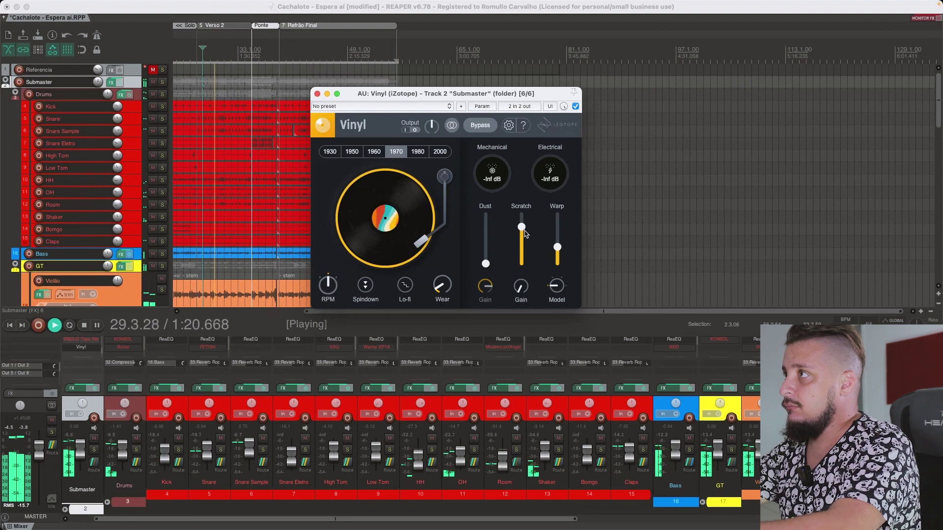
key("super+z")
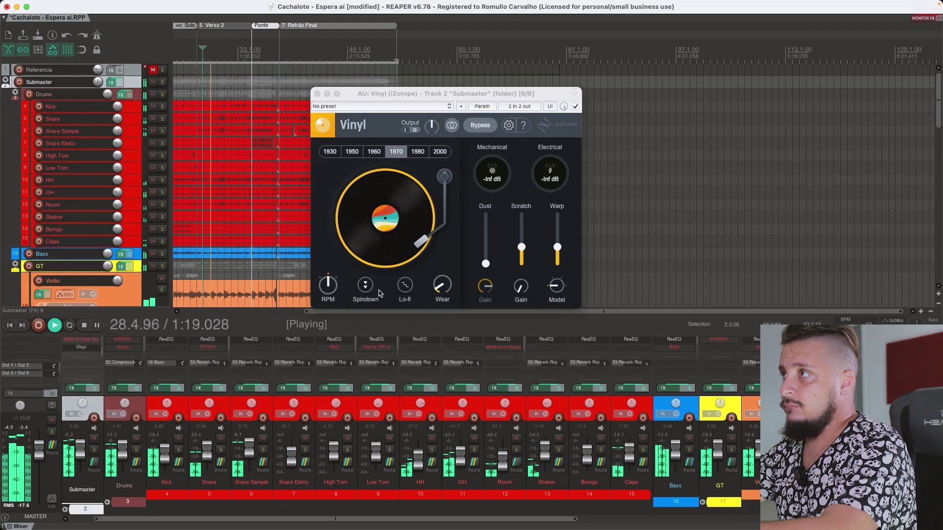
left_click_drag(521, 247, 522, 265)
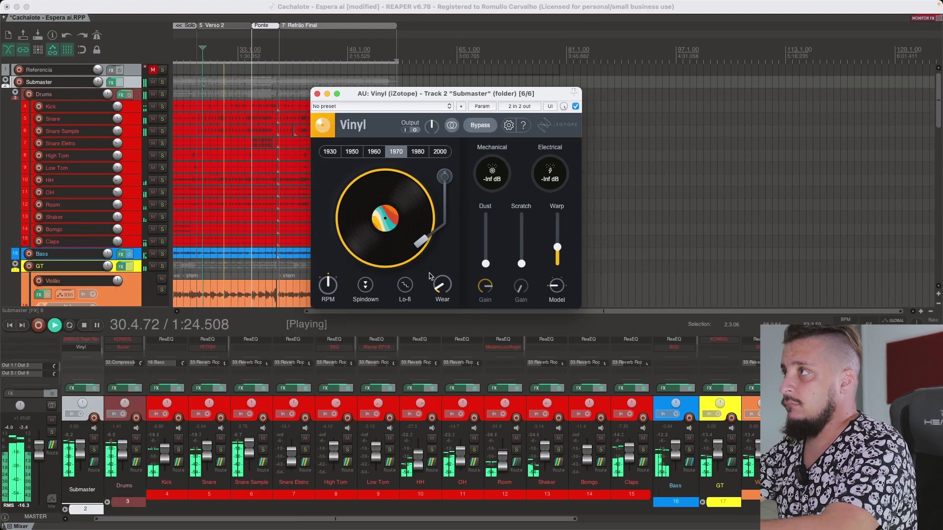
key("space")
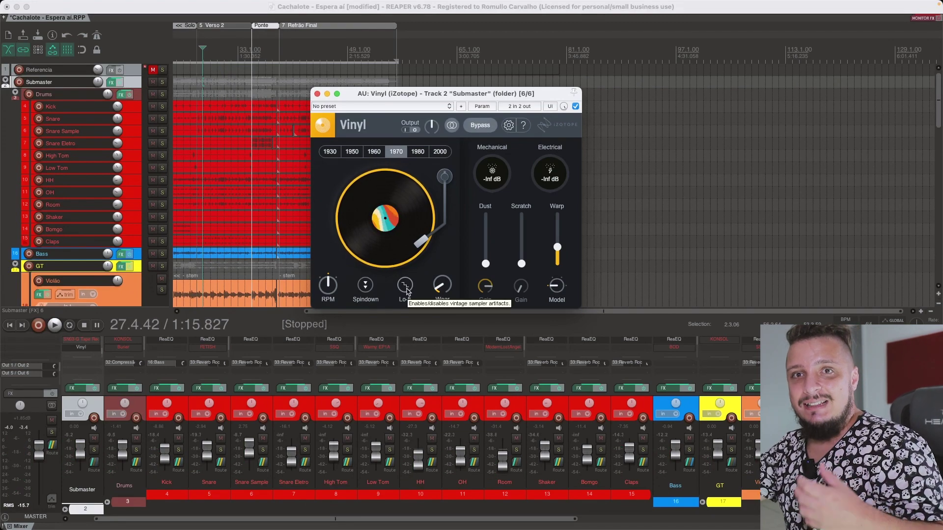
- Audition Vinyl's Lo-fi and Spindown effects one after the other during playback, switching each off again
left_click(405, 286)
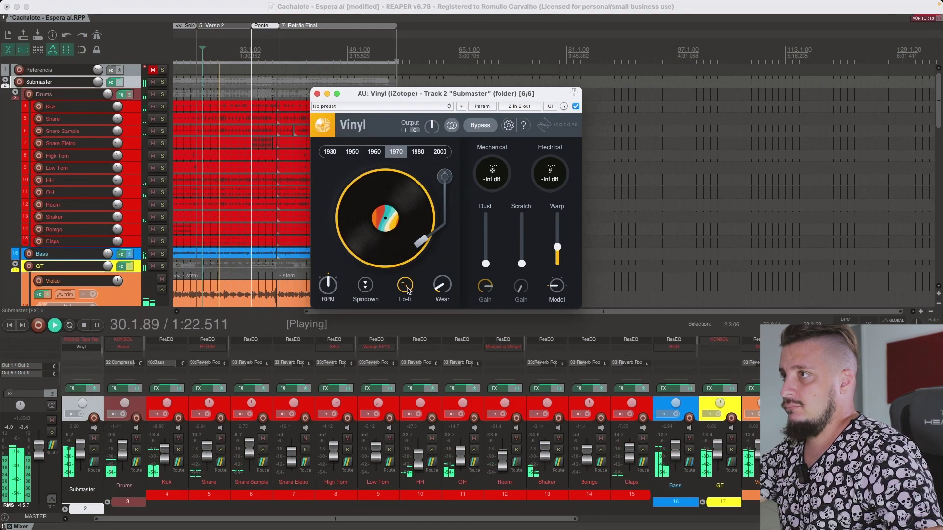
key("space")
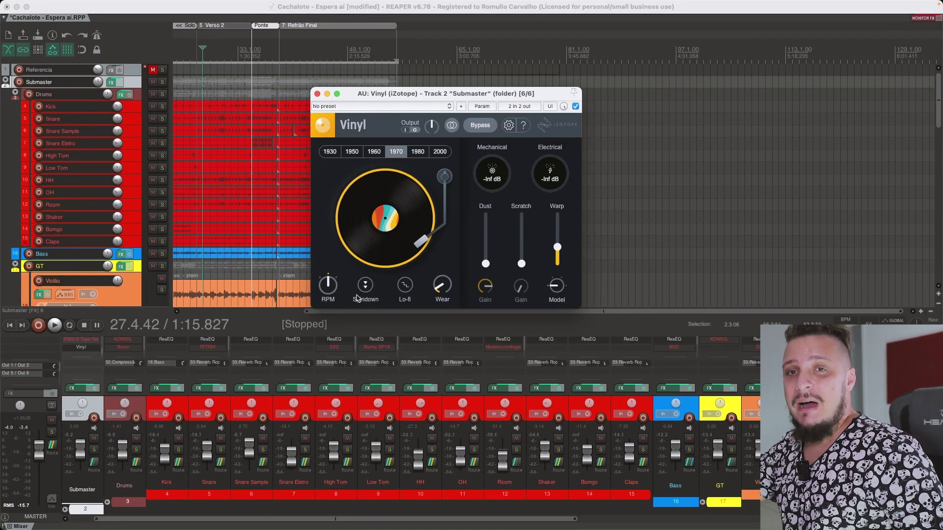
left_click(366, 286)
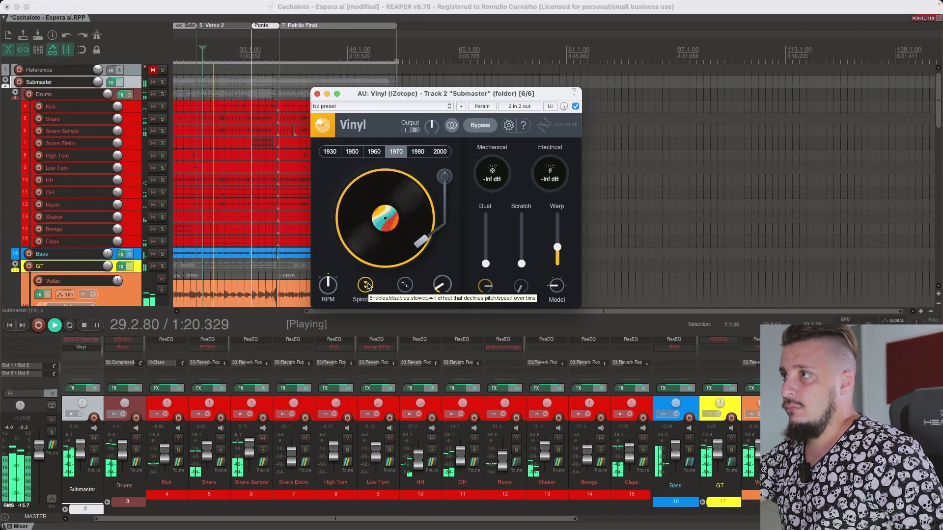
left_click(367, 286)
key("space")
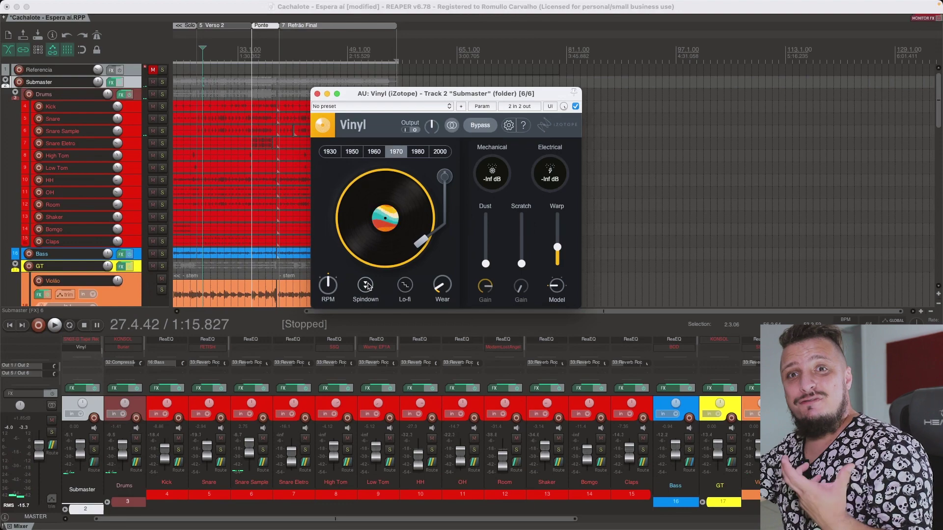
- Switch Vinyl's decade filter through 1950, 1960, 1980 and 2000, ending on 1930
left_click(351, 152)
left_click(375, 152)
left_click(417, 153)
left_click(440, 152)
left_click(329, 152)
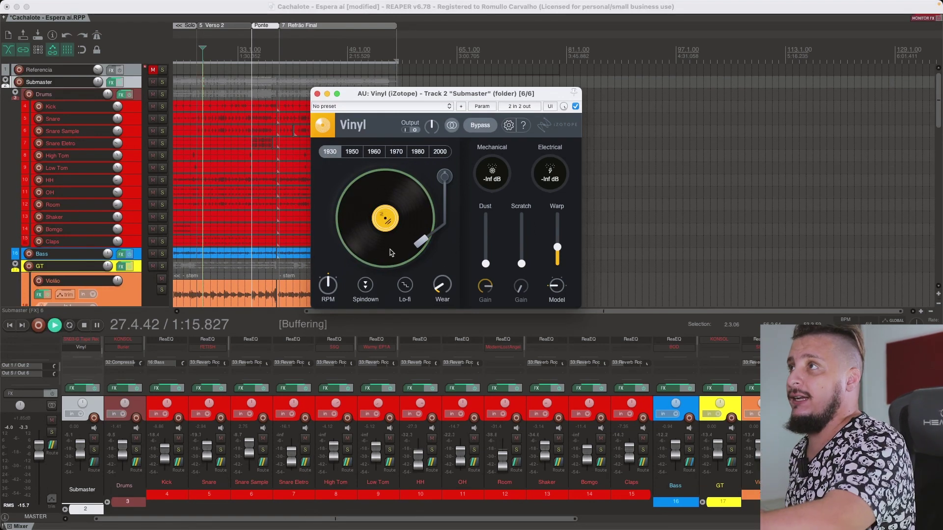
- Audition Vinyl's 1950, 1960, 1970 and 1980 filters while the mix plays, ending on 2000, and stop playback
left_click(351, 153)
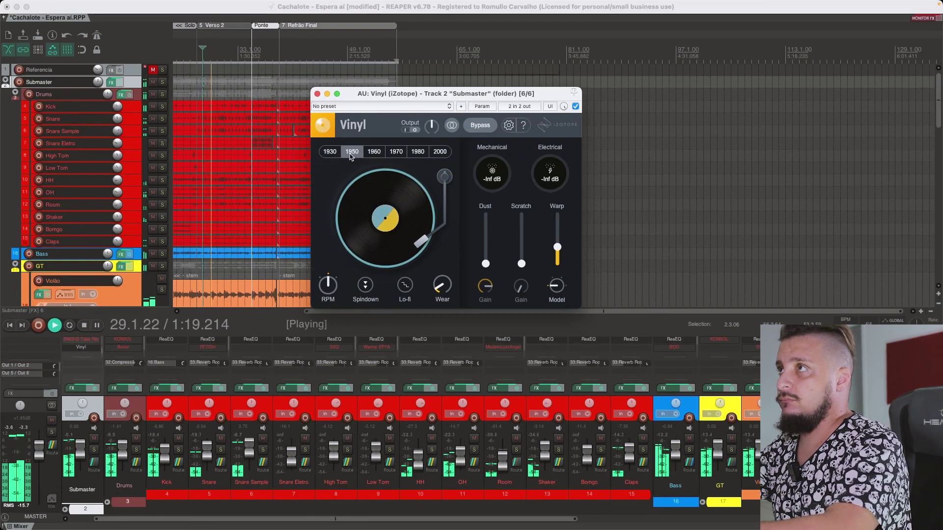
left_click(375, 153)
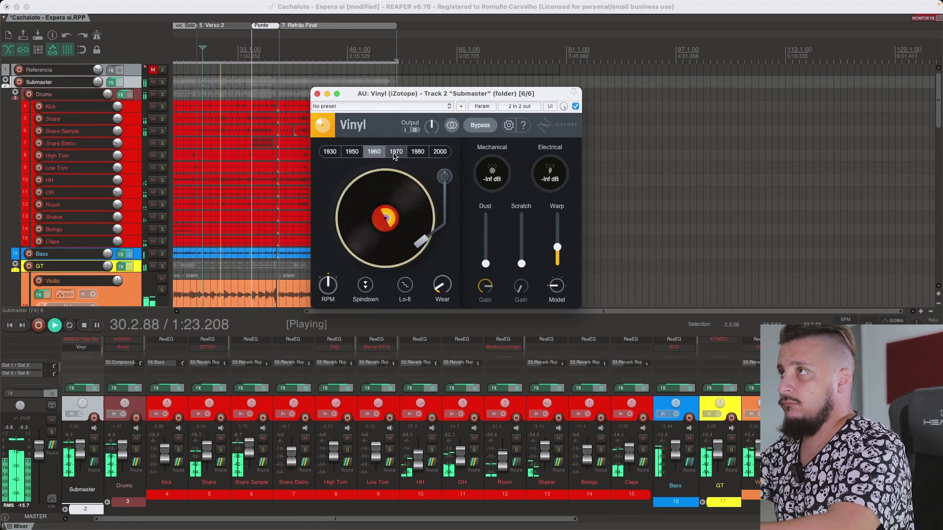
left_click(396, 153)
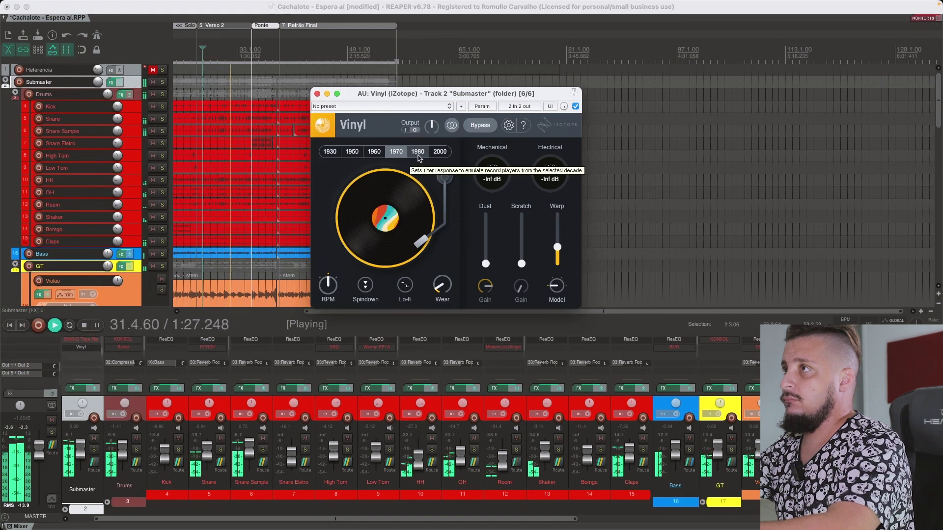
left_click(418, 152)
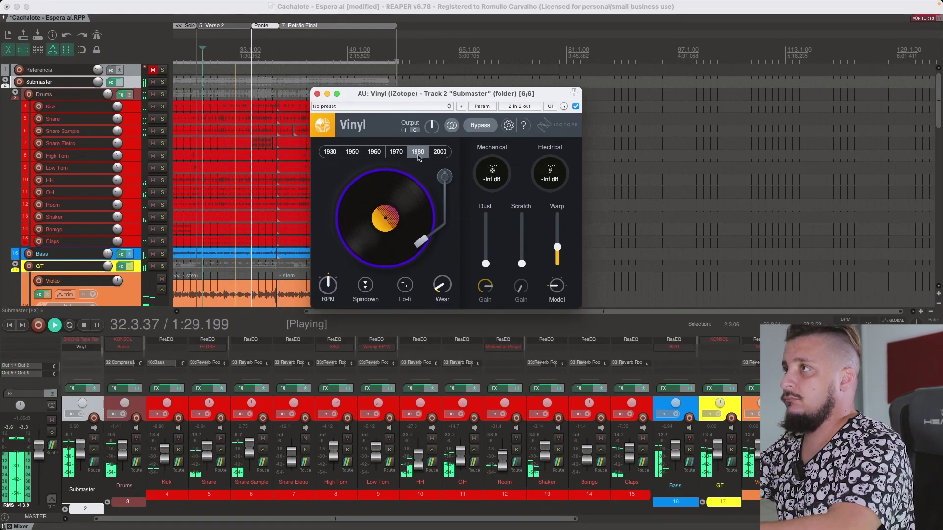
left_click(443, 154)
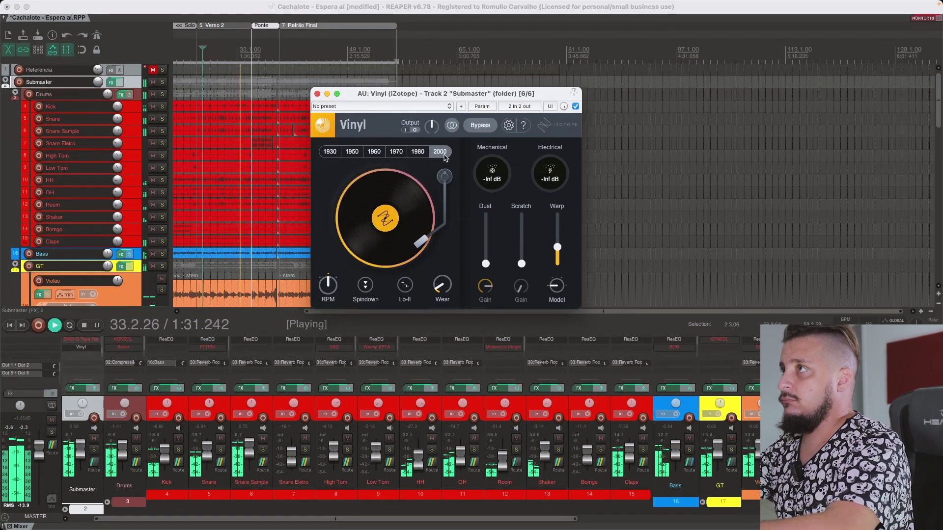
key("space")
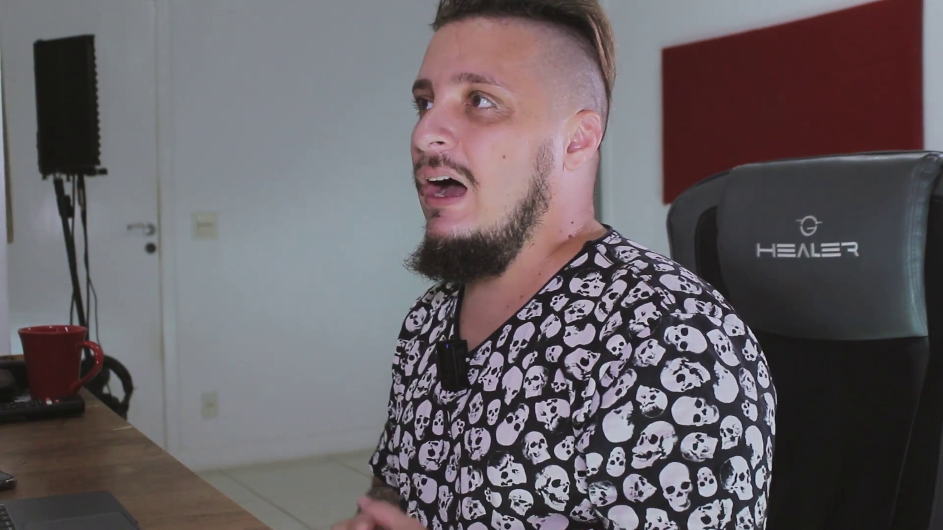